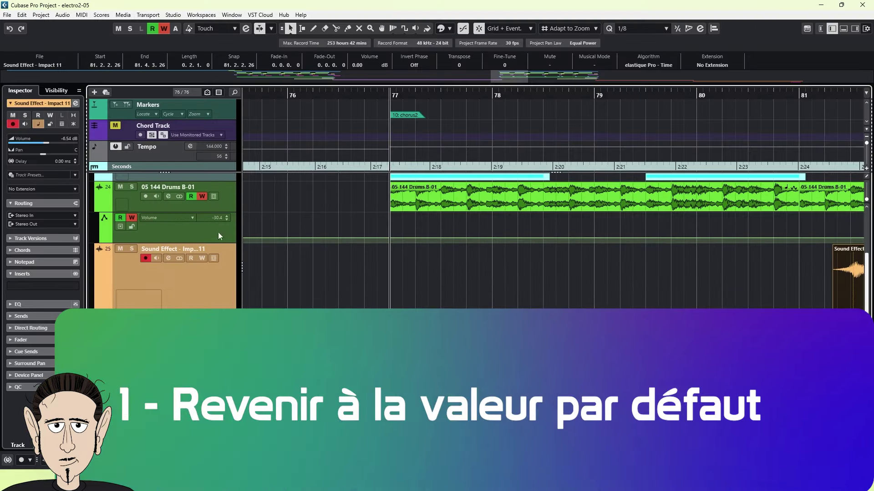
Step: Adjust the volume fader of the 05 144 Drums B-01 track and set its volume automation point at 87.1.1.0 to -27.2
{"action": "left_click", "coordinate": [219, 235]}
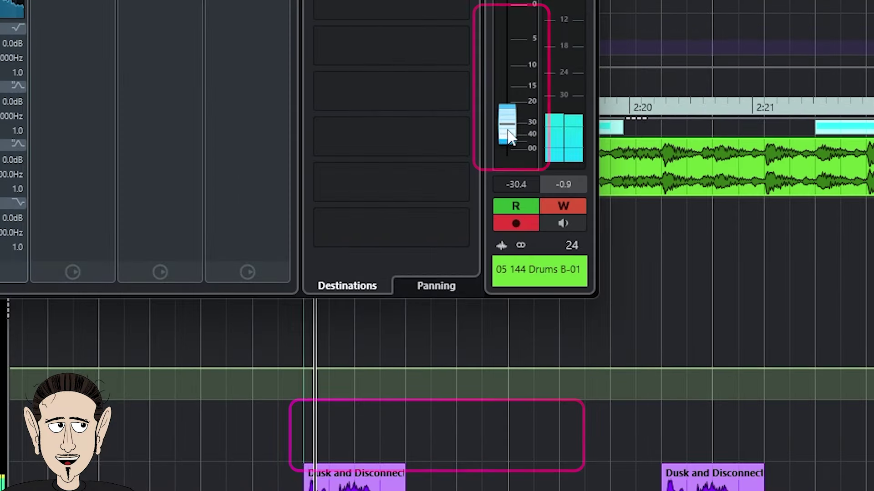
{"action": "mouse_move", "coordinate": [507, 131]}
{"action": "left_mouse_down"}
{"action": "mouse_move", "coordinate": [514, 108]}
{"action": "mouse_move", "coordinate": [546, 114]}
{"action": "mouse_move", "coordinate": [560, 96]}
{"action": "mouse_move", "coordinate": [578, 142]}
{"action": "mouse_move", "coordinate": [591, 131]}
{"action": "mouse_move", "coordinate": [598, 174]}
{"action": "left_mouse_up"}
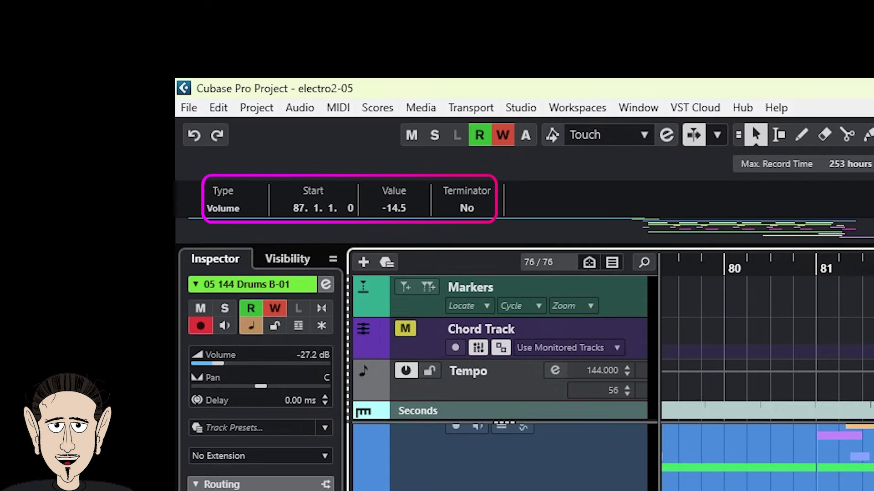
{"action": "scroll", "coordinate": [402, 204], "scroll_direction": "up", "scroll_amount": 14}
{"action": "double_click", "coordinate": [402, 204]}
{"action": "type", "text": "-27.2"}
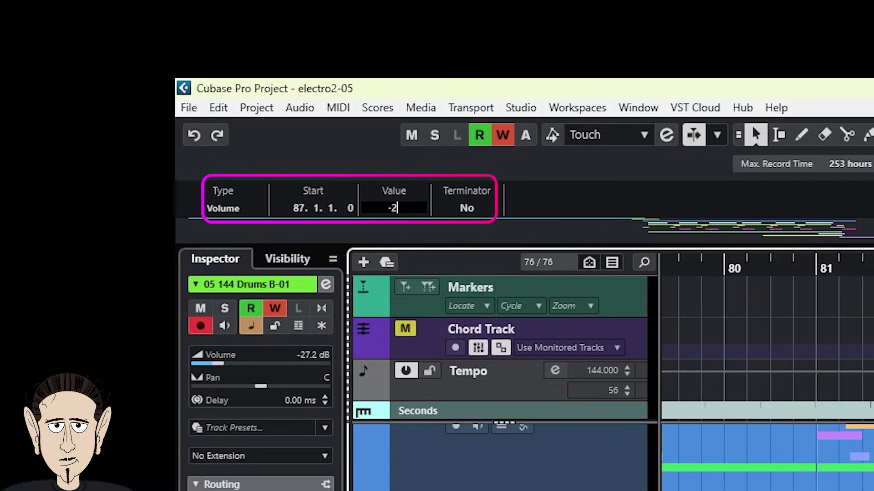
{"action": "key", "text": "Return"}
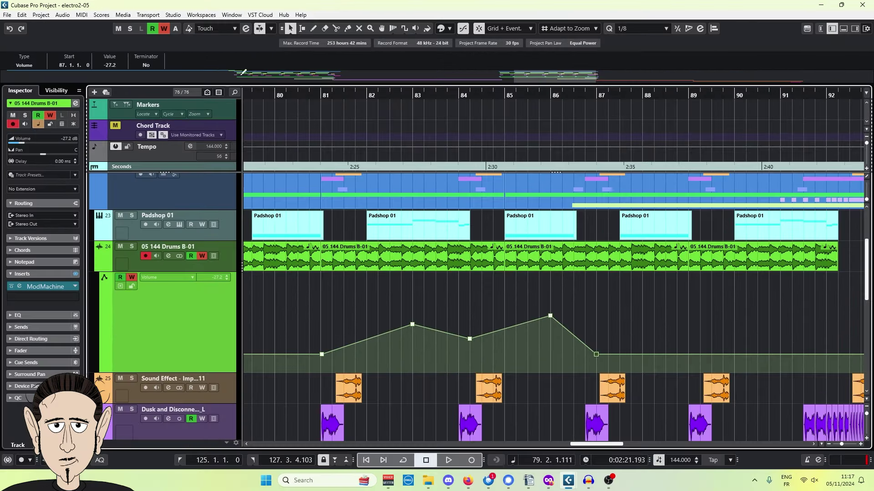
Step: Delete the drum track's volume automation points between bars 81 and 87
{"action": "left_click_drag", "start_coordinate": [293, 273], "coordinate": [624, 358]}
{"action": "key", "text": "Delete"}
{"action": "scroll", "coordinate": [349, 314], "scroll_direction": "down", "scroll_amount": 1}
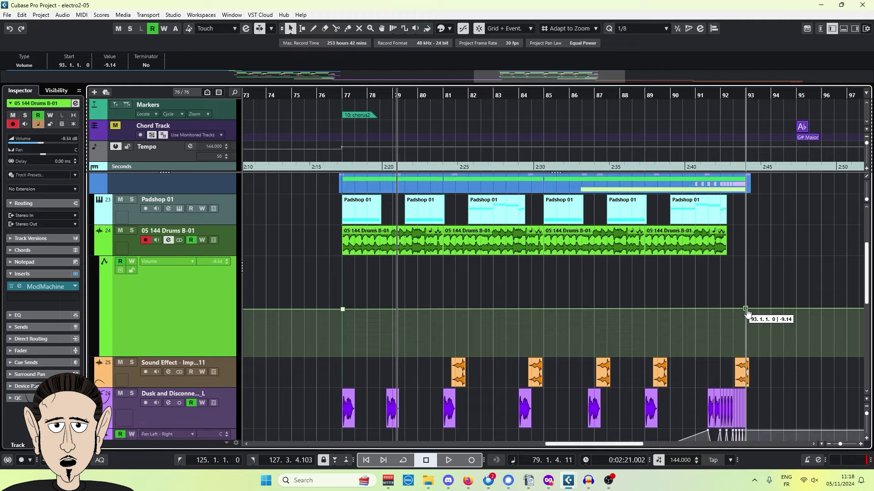
Step: Adjust the drum volume point at bar 93 and write volume automation with the channel fader during playback from bar 77
{"action": "left_click_drag", "start_coordinate": [746, 312], "coordinate": [747, 312]}
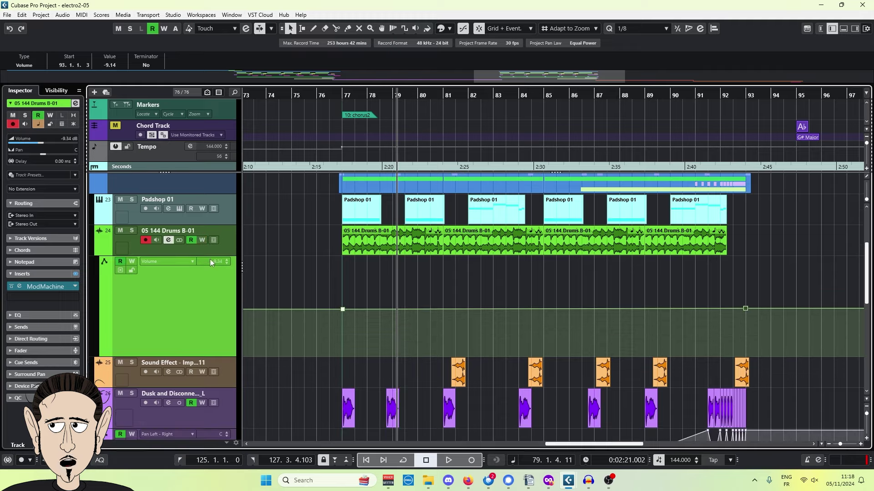
{"action": "left_click", "coordinate": [343, 93]}
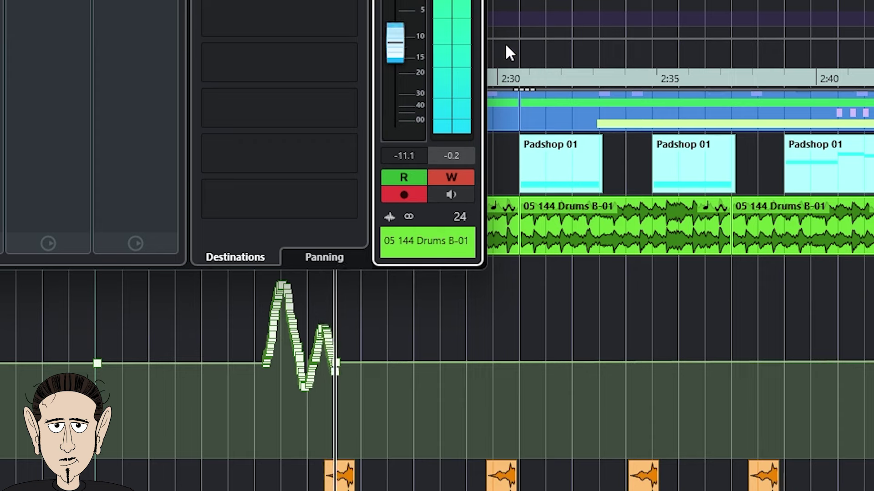
{"action": "mouse_move", "coordinate": [395, 43]}
{"action": "left_mouse_down"}
{"action": "mouse_move", "coordinate": [421, 18]}
{"action": "mouse_move", "coordinate": [485, 43]}
{"action": "mouse_move", "coordinate": [523, 72]}
{"action": "mouse_move", "coordinate": [503, 25]}
{"action": "mouse_move", "coordinate": [504, 34]}
{"action": "mouse_move", "coordinate": [531, 39]}
{"action": "mouse_move", "coordinate": [538, 14]}
{"action": "mouse_move", "coordinate": [537, 21]}
{"action": "left_mouse_up"}
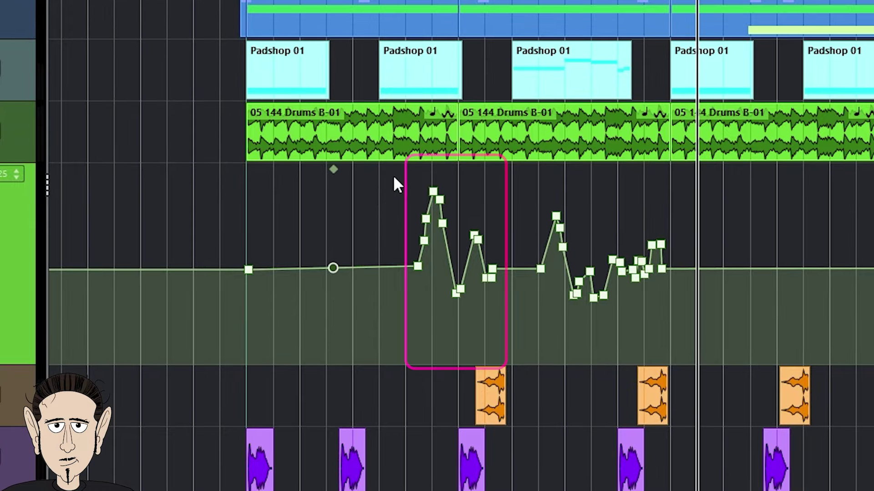
Step: Copy the first group of recorded volume points on the drum lane and paste it at bar 86
{"action": "left_click_drag", "start_coordinate": [410, 264], "coordinate": [516, 322]}
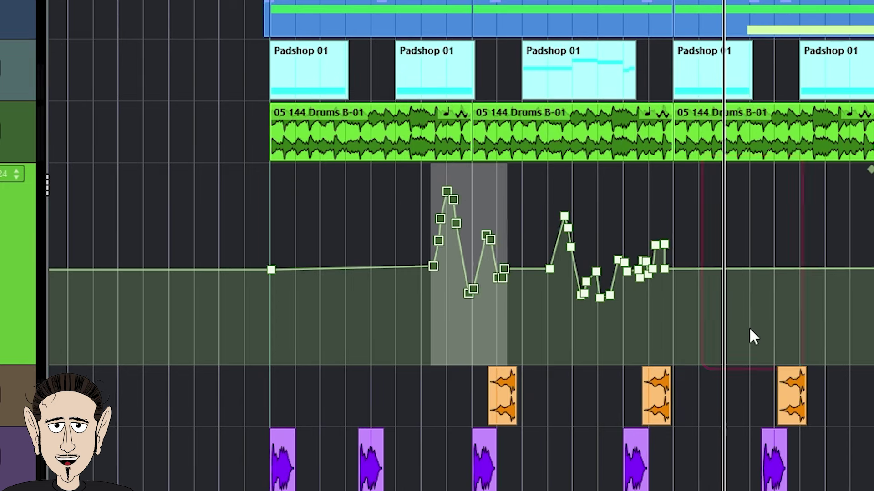
{"action": "key", "text": "ctrl+v"}
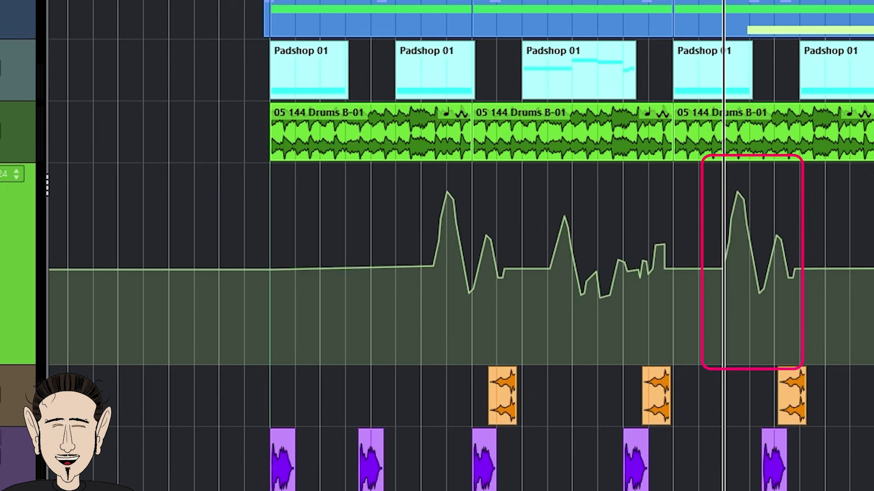
Step: Reveal the volume automation lane of the Sound Effect - Impact 11 track and paste the copied curve at 77.1.1.0
{"action": "key", "text": "Down"}
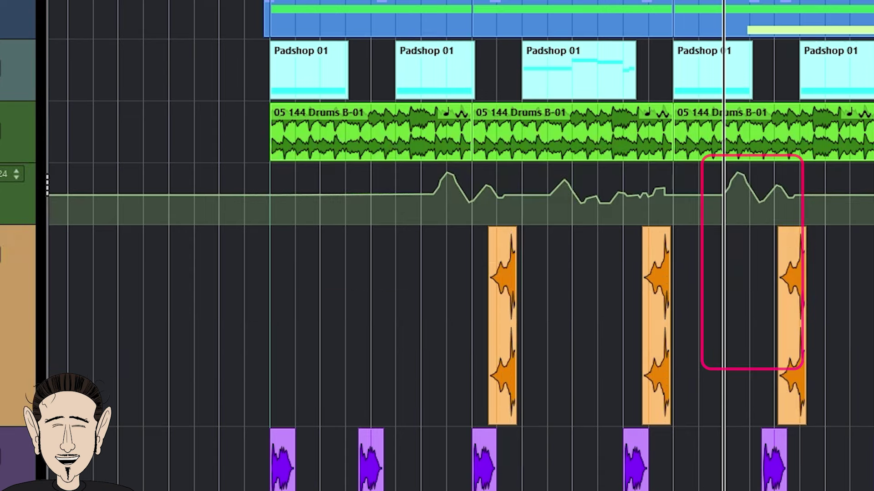
{"action": "key", "text": "a"}
{"action": "key", "text": "Down"}
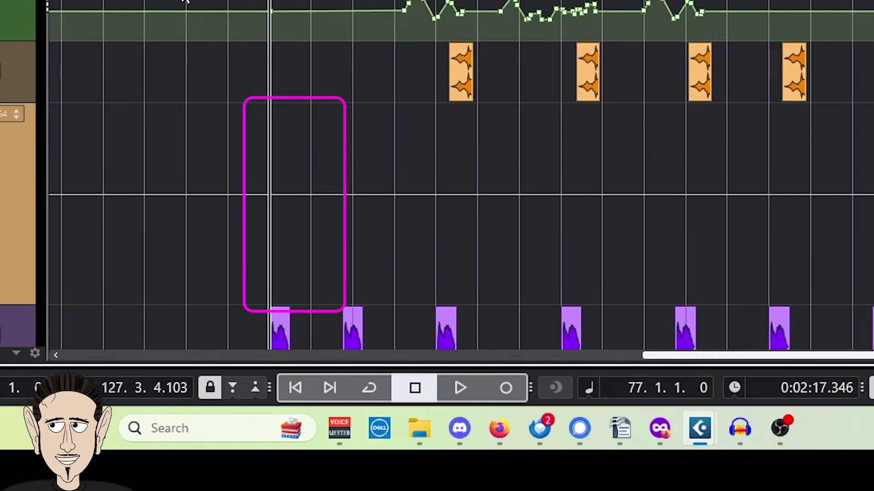
{"action": "key", "text": "Down"}
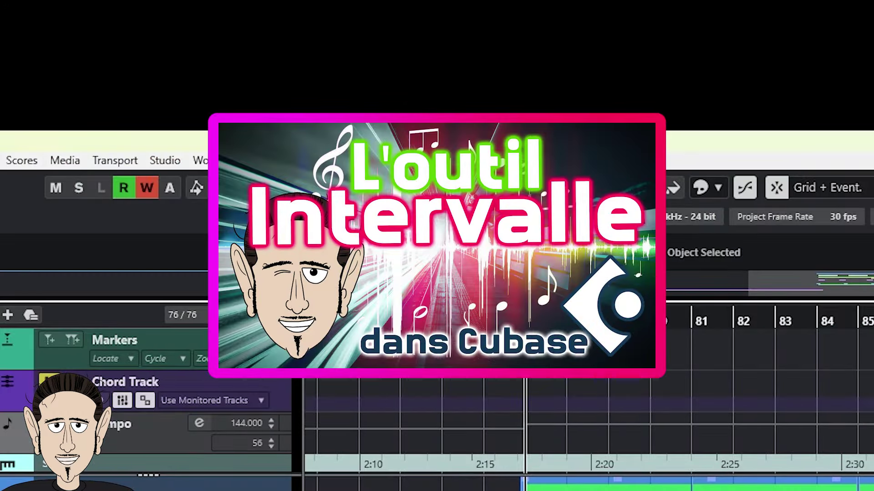
Step: Copy the drum volume automation range from 79.3.1.0 to 89.1.2.0 and paste it into the Sound Effect track's volume lane
{"action": "left_click", "coordinate": [440, 187]}
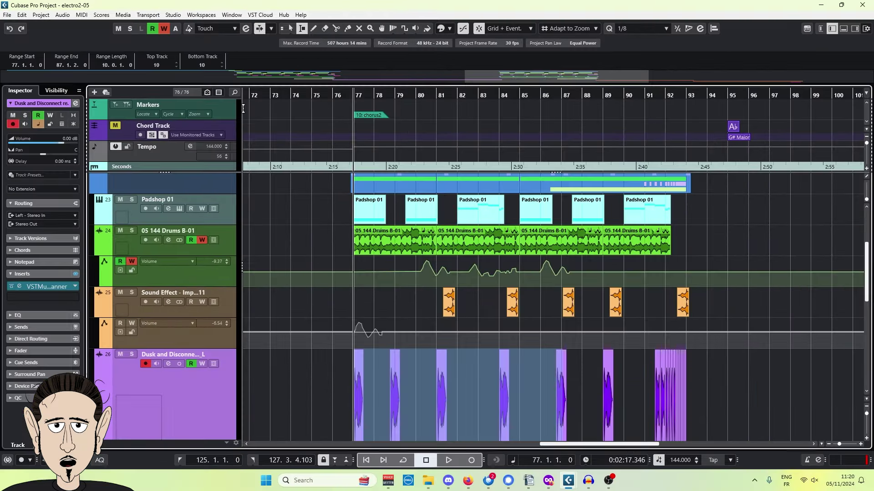
{"action": "left_click_drag", "start_coordinate": [400, 273], "coordinate": [603, 300]}
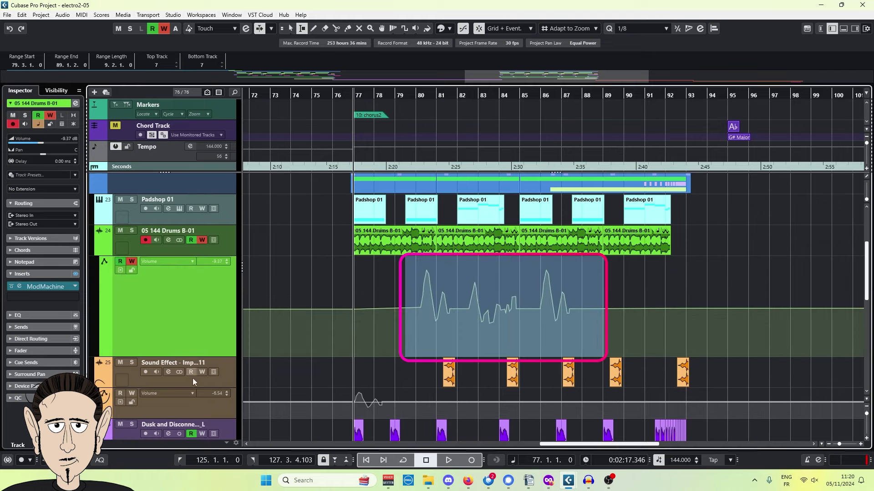
{"action": "left_click", "coordinate": [183, 408]}
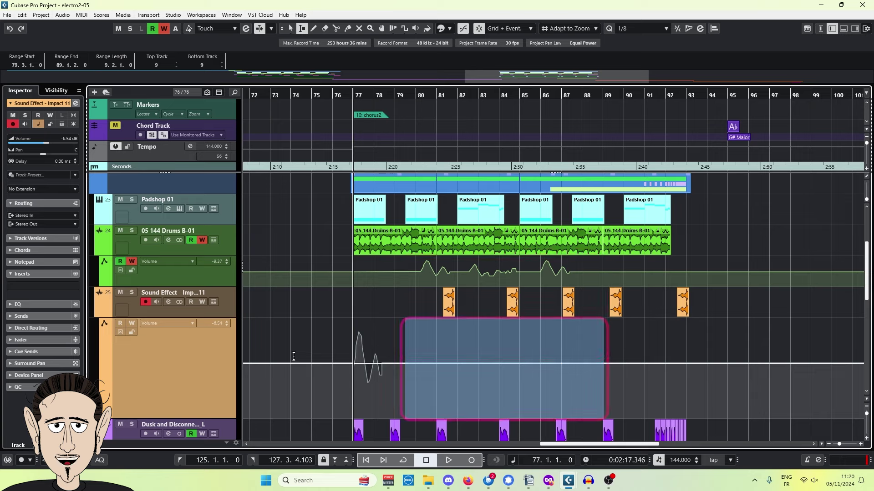
{"action": "key", "text": "ctrl+v"}
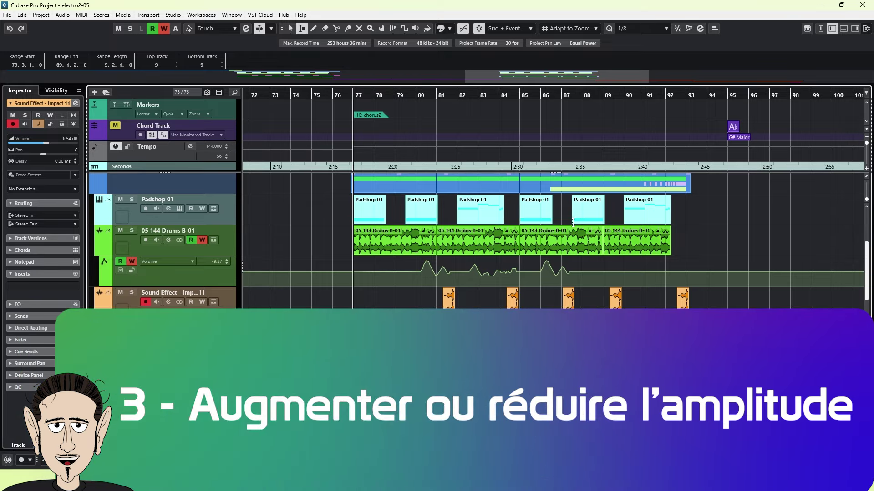
Step: Select the automation curves in the drum track's volume lane and lower all their points together
{"action": "left_click", "coordinate": [195, 279]}
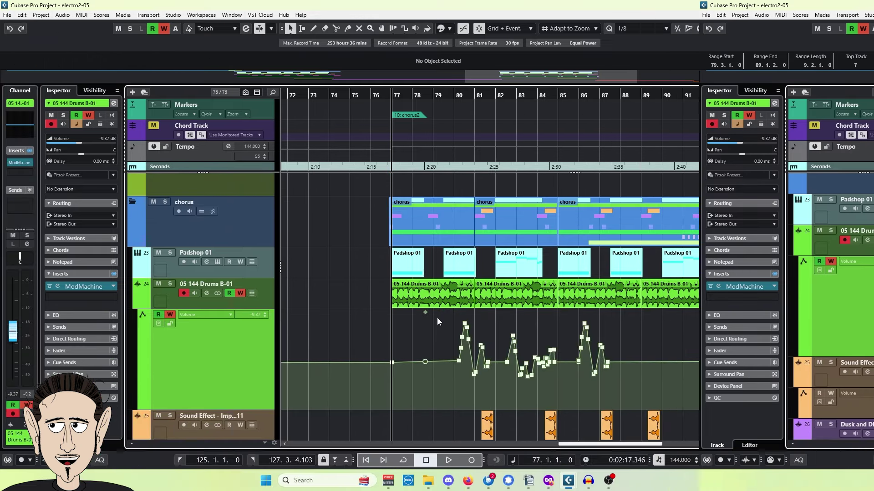
{"action": "left_click_drag", "start_coordinate": [444, 320], "coordinate": [646, 396]}
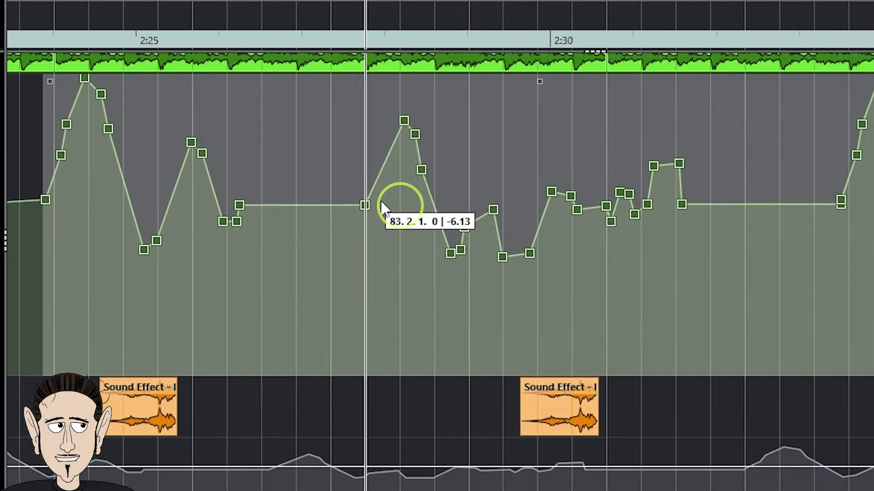
{"action": "left_click_drag", "start_coordinate": [382, 204], "coordinate": [384, 263]}
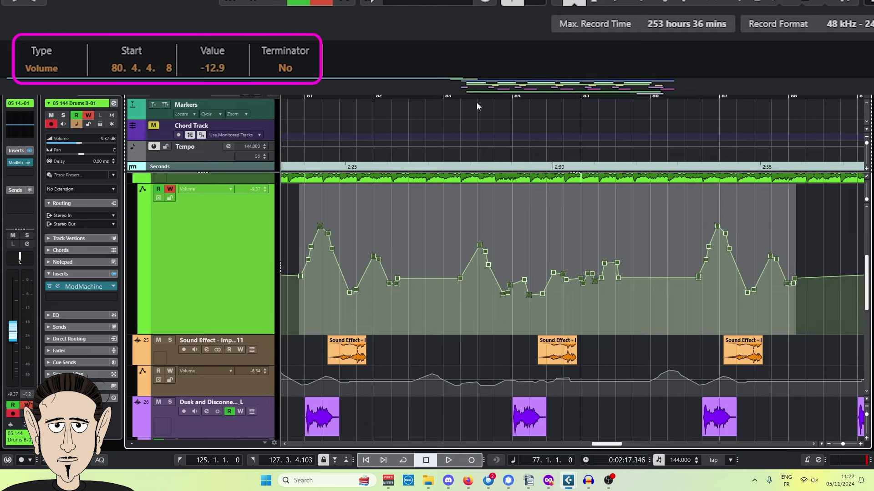
Step: Set the value of the selected drum volume points to -14.5 for the point at 80.4.4.8
{"action": "left_click", "coordinate": [216, 64]}
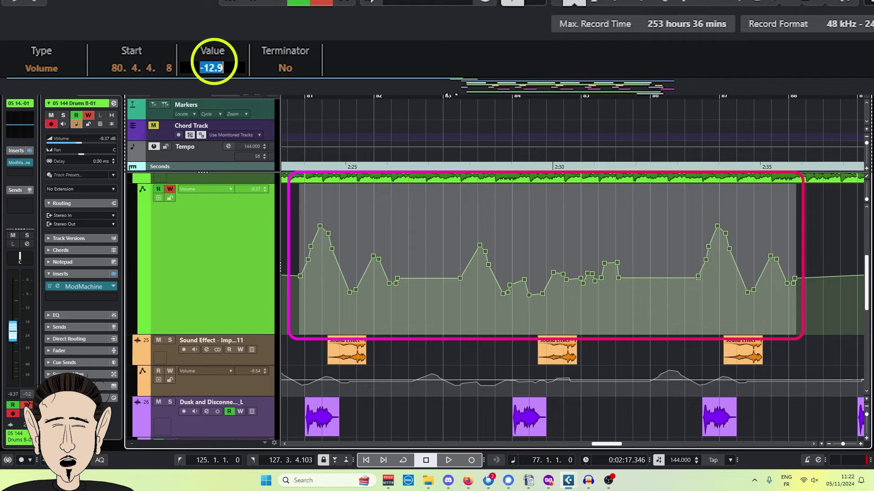
{"action": "type", "text": "-15"}
{"action": "key", "text": "Return"}
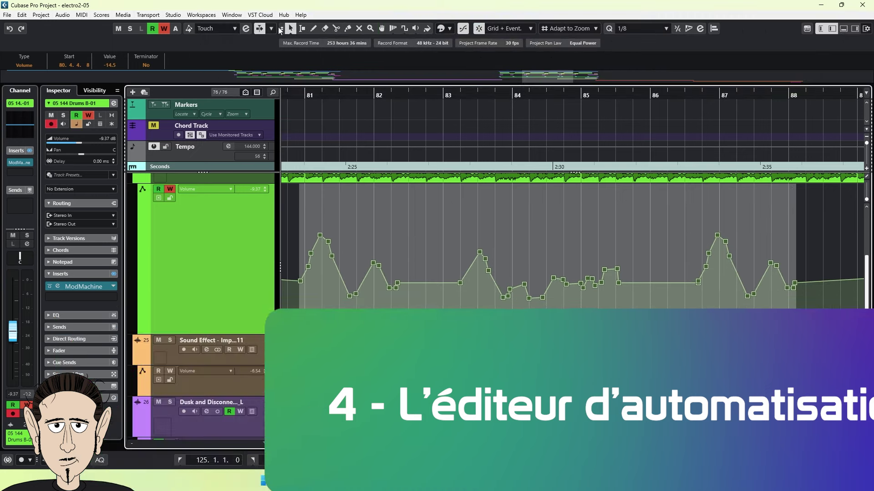
Step: Select the drum volume points between bars 83 and 85, then tilt both ends of the curve and scale it vertically
{"action": "left_click", "coordinate": [512, 211]}
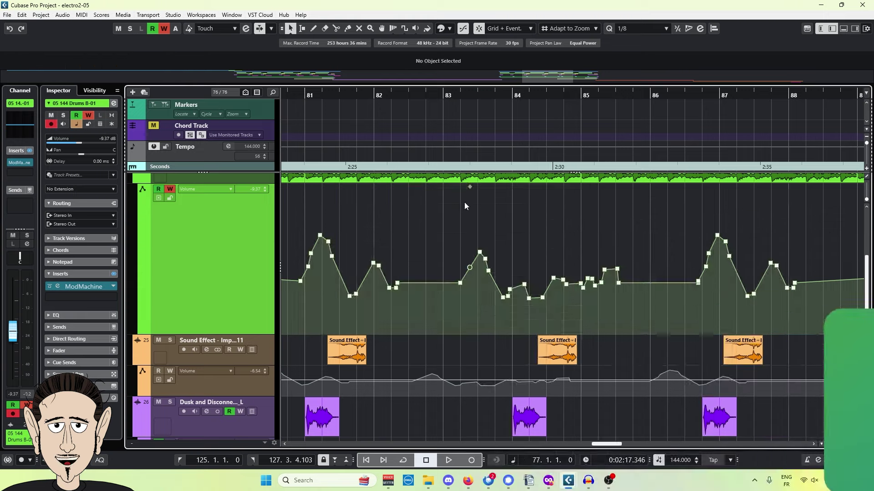
{"action": "left_click_drag", "start_coordinate": [449, 192], "coordinate": [646, 318]}
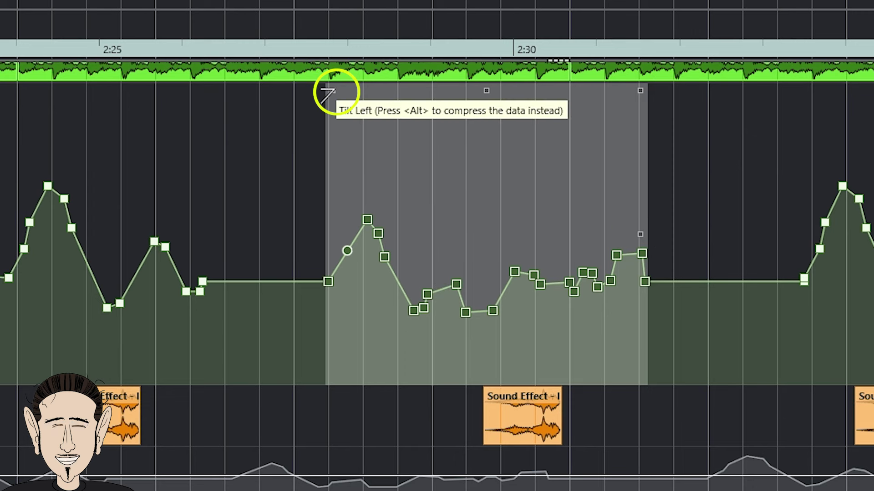
{"action": "mouse_move", "coordinate": [326, 96]}
{"action": "left_mouse_down"}
{"action": "mouse_move", "coordinate": [318, 173]}
{"action": "mouse_move", "coordinate": [324, 90]}
{"action": "mouse_move", "coordinate": [332, 94]}
{"action": "mouse_move", "coordinate": [322, 162]}
{"action": "mouse_move", "coordinate": [348, 265]}
{"action": "mouse_move", "coordinate": [335, 219]}
{"action": "mouse_move", "coordinate": [337, 91]}
{"action": "left_mouse_up"}
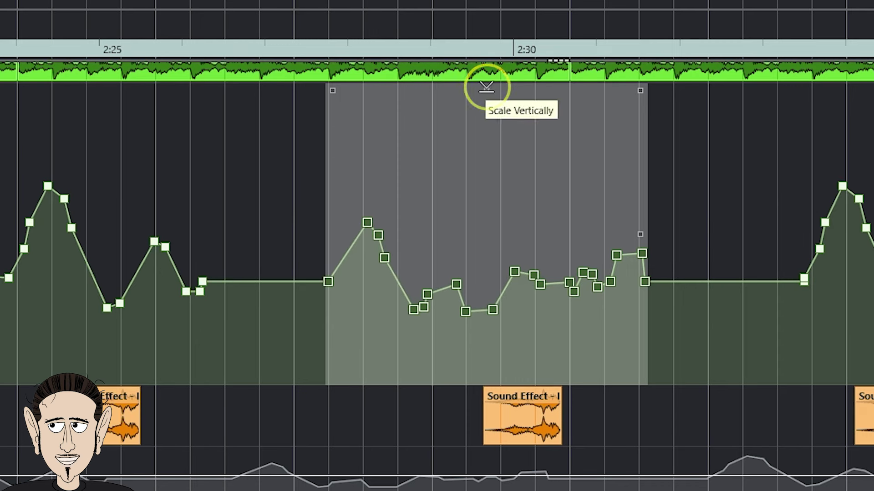
{"action": "left_click_drag", "start_coordinate": [486, 86], "coordinate": [503, 210]}
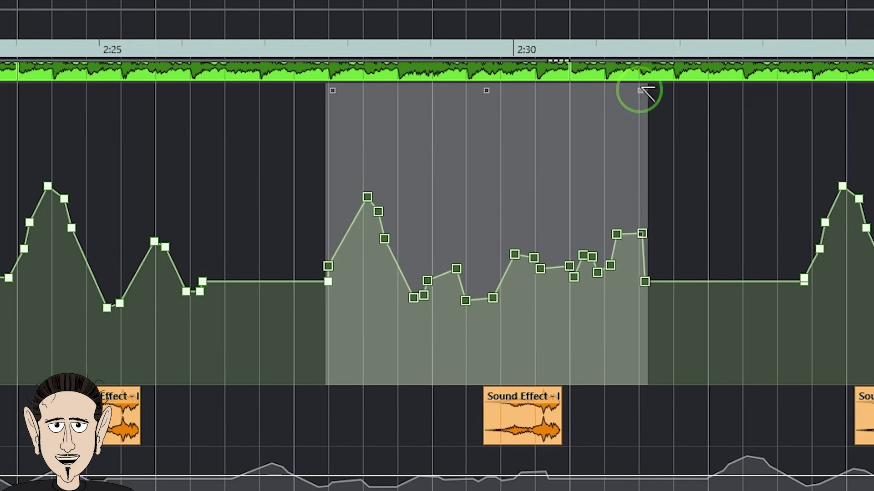
{"action": "mouse_move", "coordinate": [641, 90]}
{"action": "left_mouse_down"}
{"action": "mouse_move", "coordinate": [646, 195]}
{"action": "mouse_move", "coordinate": [646, 103]}
{"action": "left_mouse_up"}
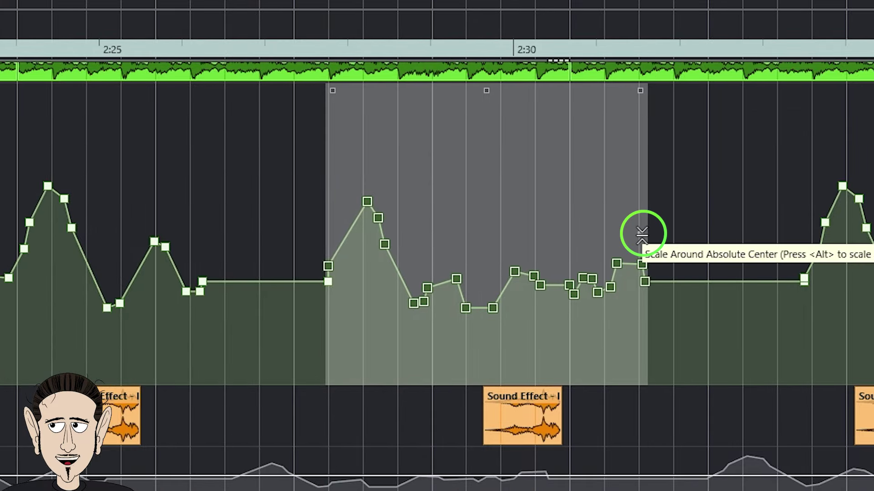
Step: Scale the selected volume points around their absolute center and move the whole curve vertically
{"action": "left_click_drag", "start_coordinate": [641, 235], "coordinate": [662, 196]}
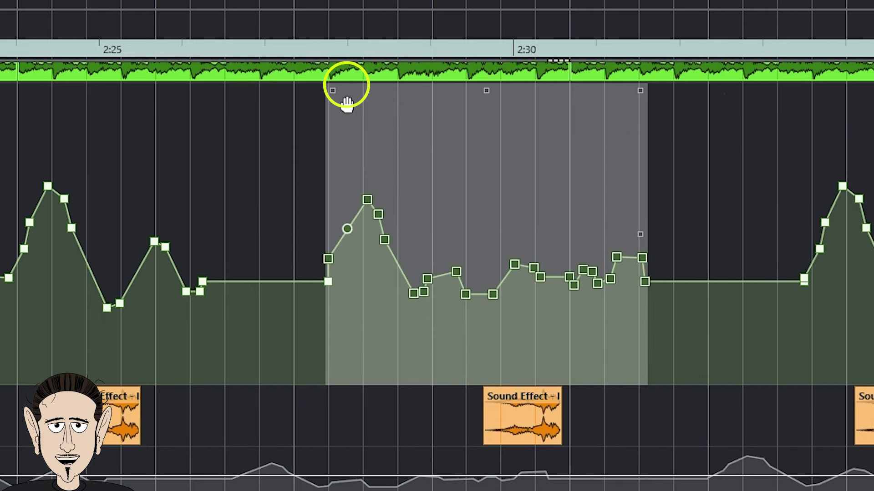
{"action": "left_click_drag", "start_coordinate": [344, 86], "coordinate": [386, 88]}
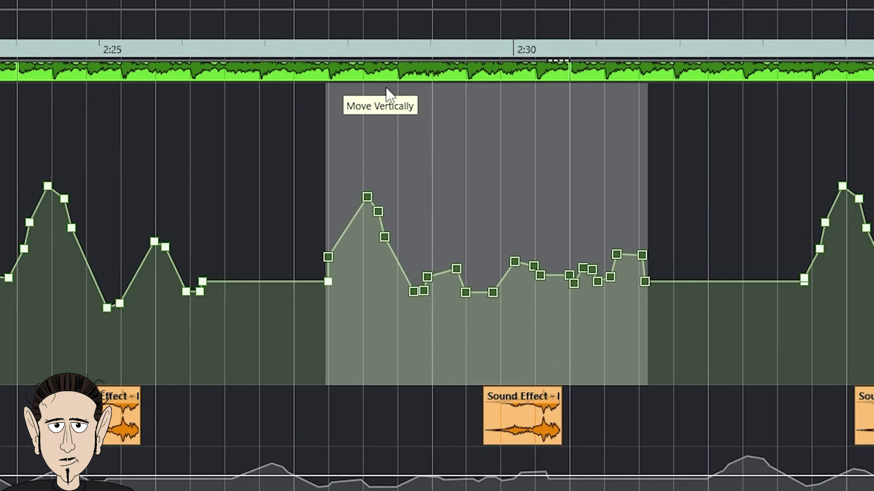
Step: Stretch the selected volume curve horizontally, first toward its start and back toward its end
{"action": "left_click_drag", "start_coordinate": [466, 368], "coordinate": [373, 366]}
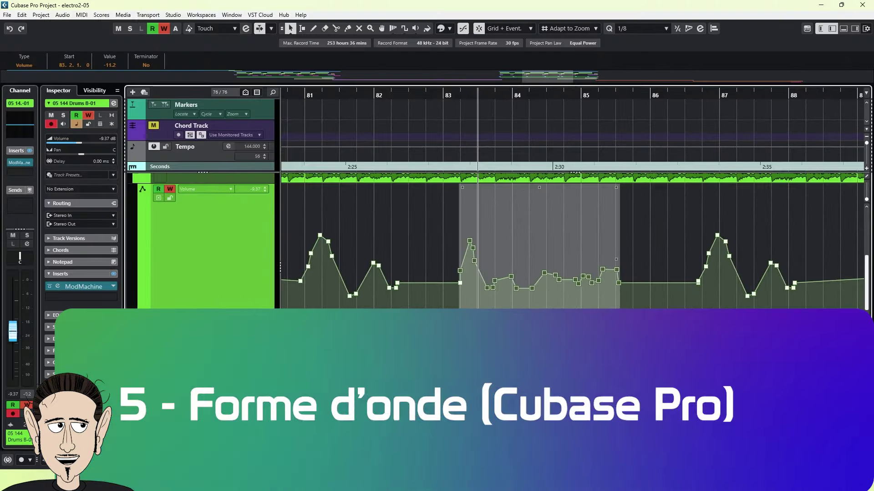
{"action": "left_click_drag", "start_coordinate": [477, 332], "coordinate": [538, 333]}
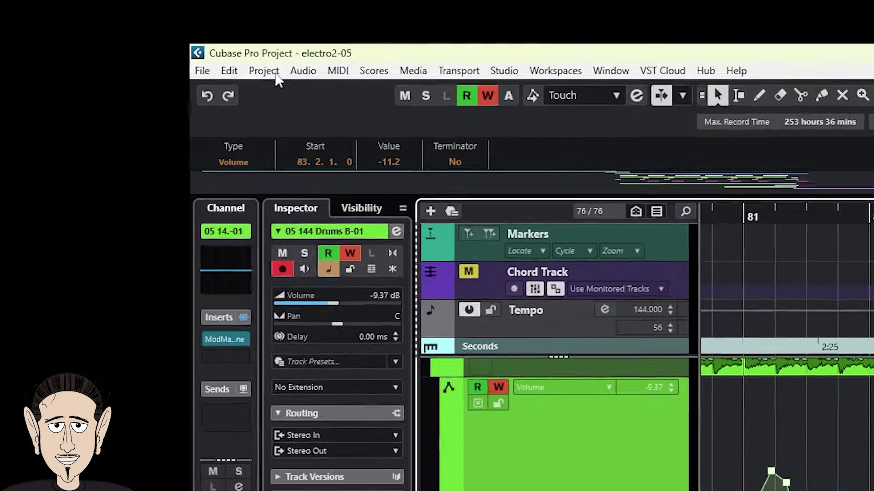
Step: Open the Automation Panel settings and enable Show Data on Tracks
{"action": "left_click", "coordinate": [46, 15]}
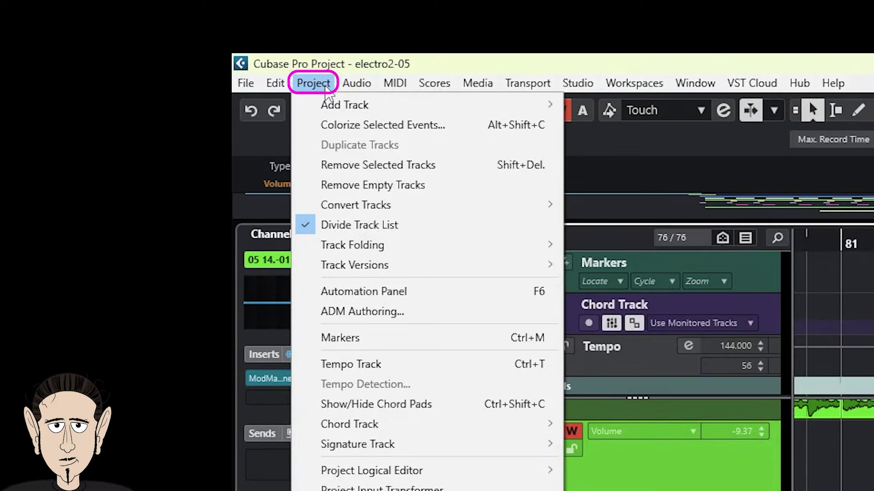
{"action": "left_click", "coordinate": [364, 294]}
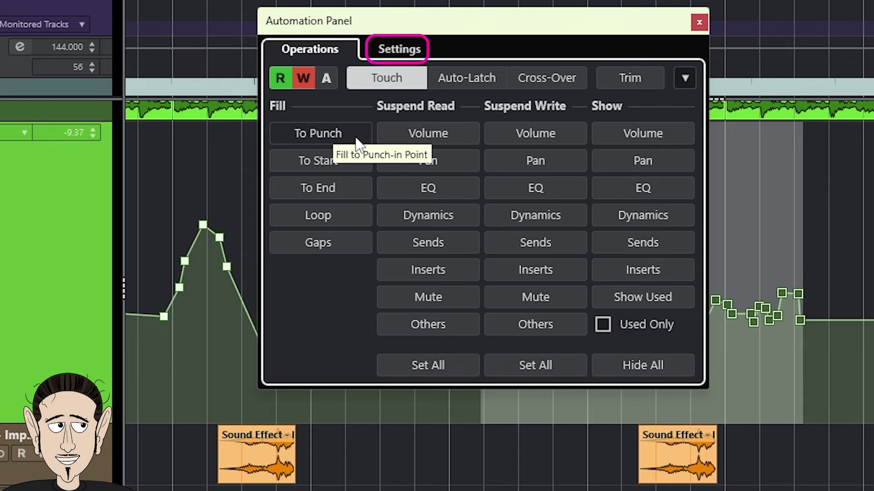
{"action": "left_click", "coordinate": [403, 47]}
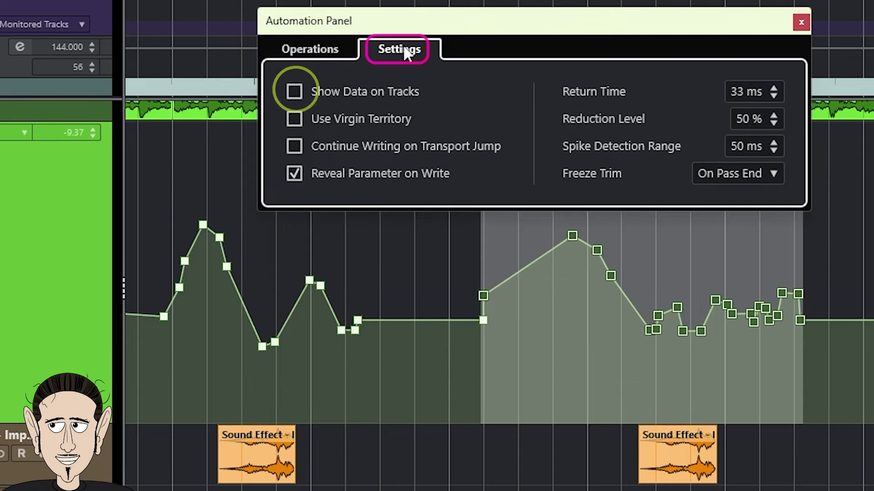
{"action": "left_click", "coordinate": [299, 98]}
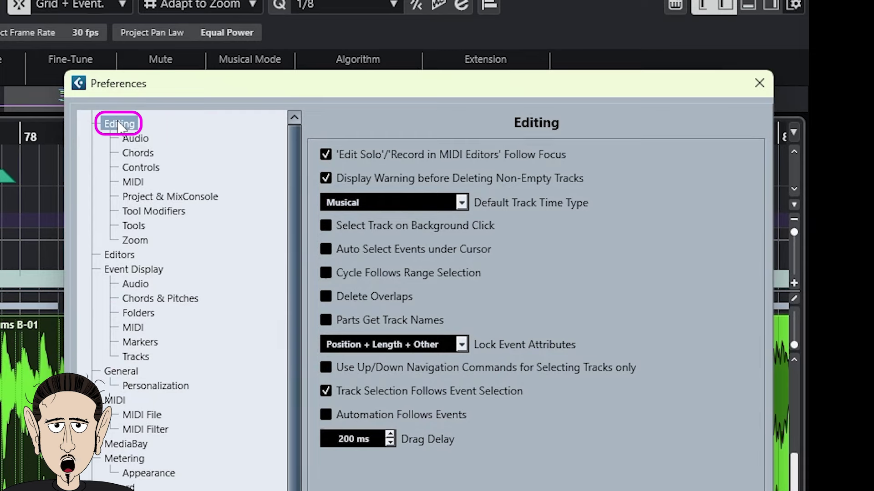
Step: Enable Automation Follows Events in the Editing preferences and try moving a drum event together with its automation
{"action": "left_click", "coordinate": [326, 415]}
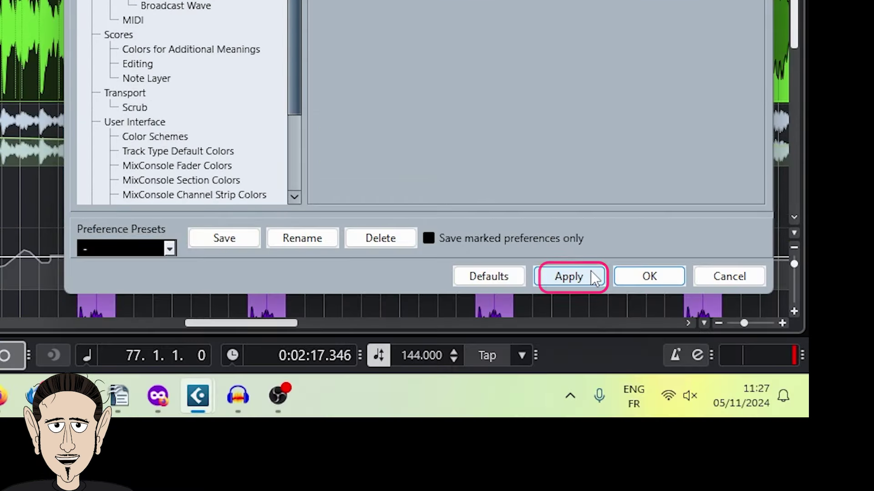
{"action": "left_click", "coordinate": [651, 278]}
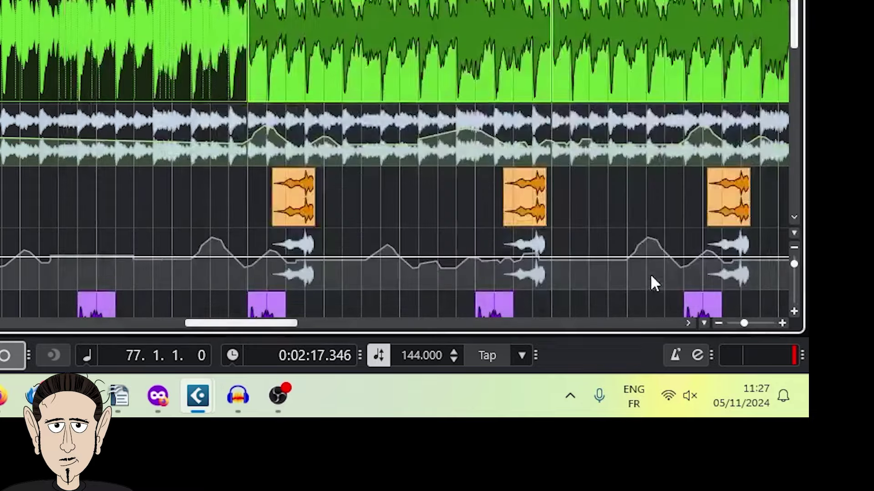
{"action": "left_click_drag", "start_coordinate": [649, 249], "coordinate": [493, 248]}
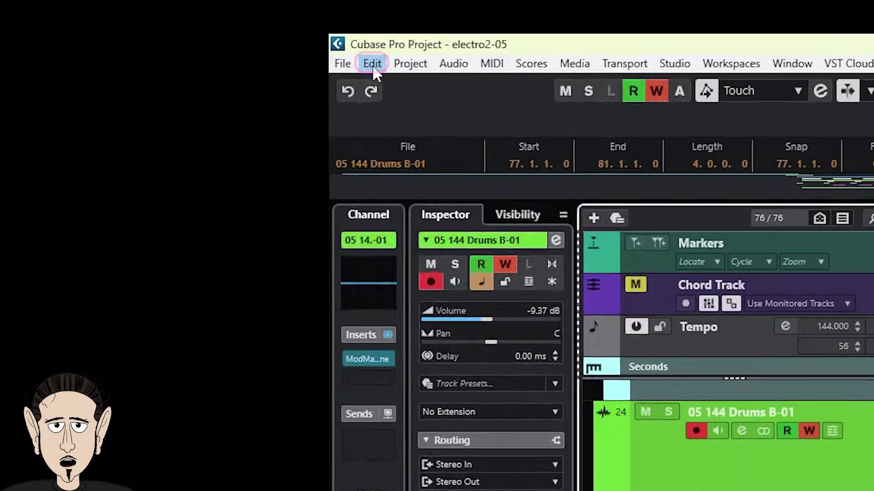
Step: Turn off the Automation Follows Events option
{"action": "left_click", "coordinate": [22, 14]}
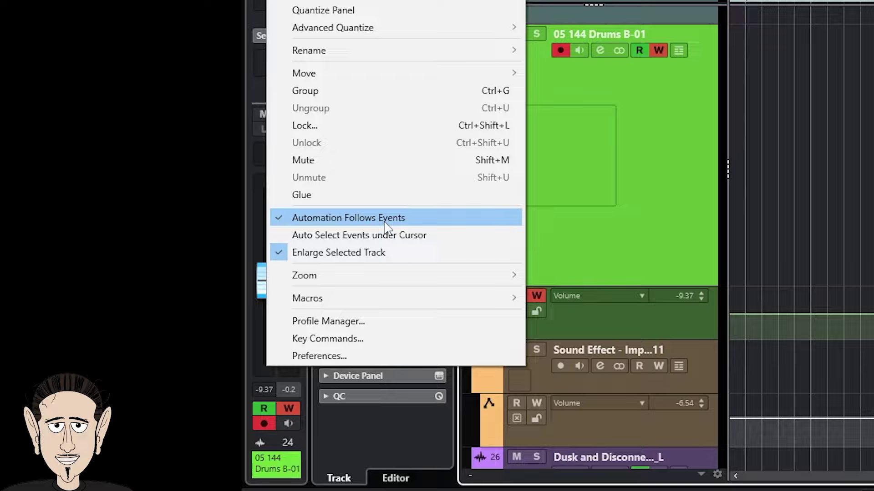
{"action": "left_click", "coordinate": [312, 225]}
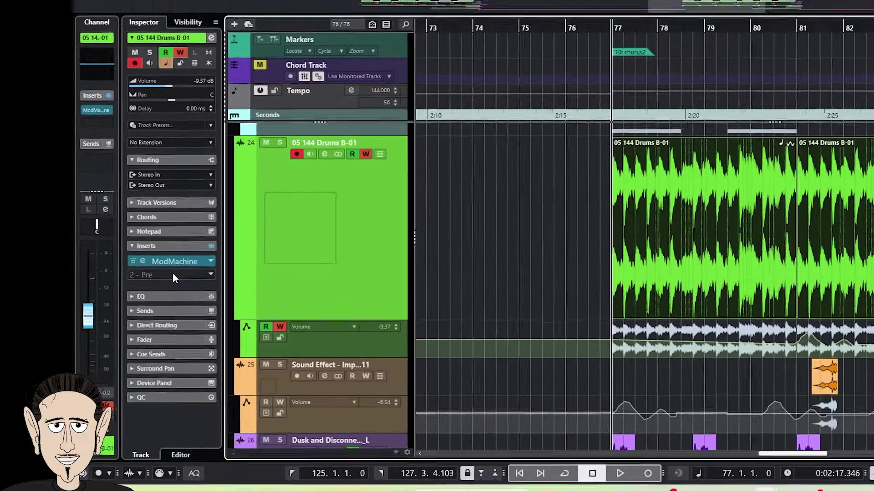